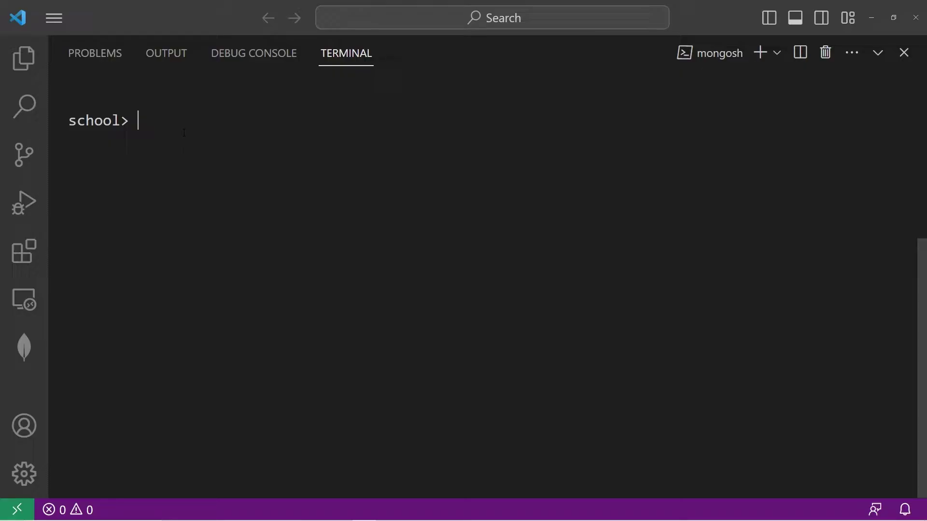
pyautogui.write('d')
pyautogui.write('b.students')
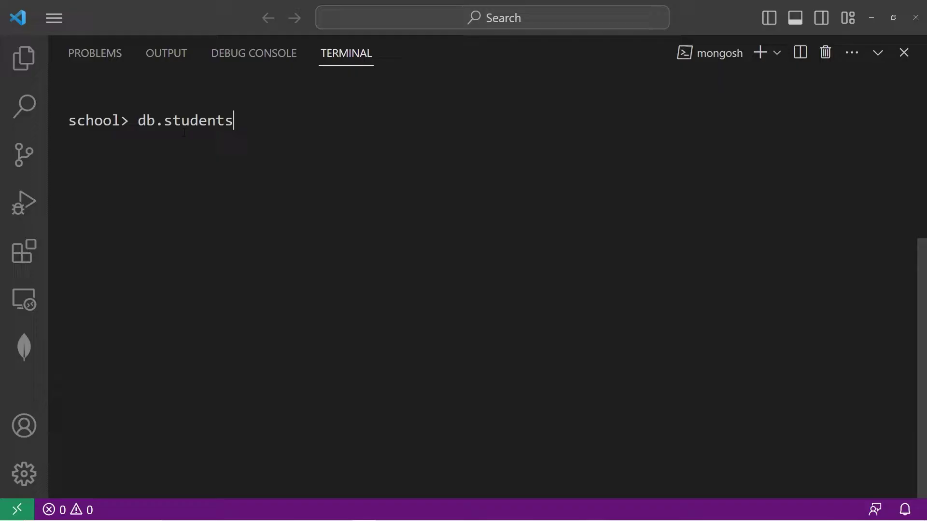
pyautogui.write('.find()')
# Write db.students.find({$and: [{}, {}]}) with the cursor inside the first empty condition.
pyautogui.press('Left')
pyautogui.write('{}')
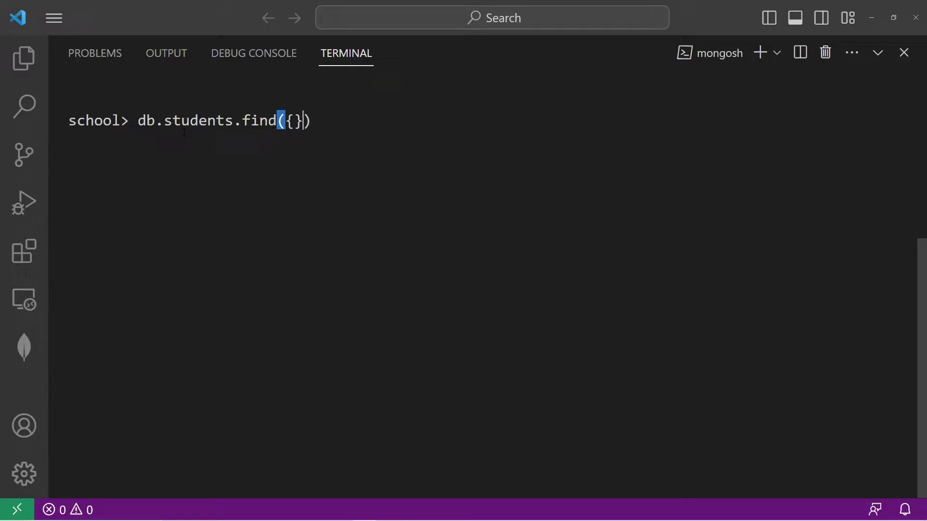
pyautogui.press('Left')
pyautogui.write('$and')
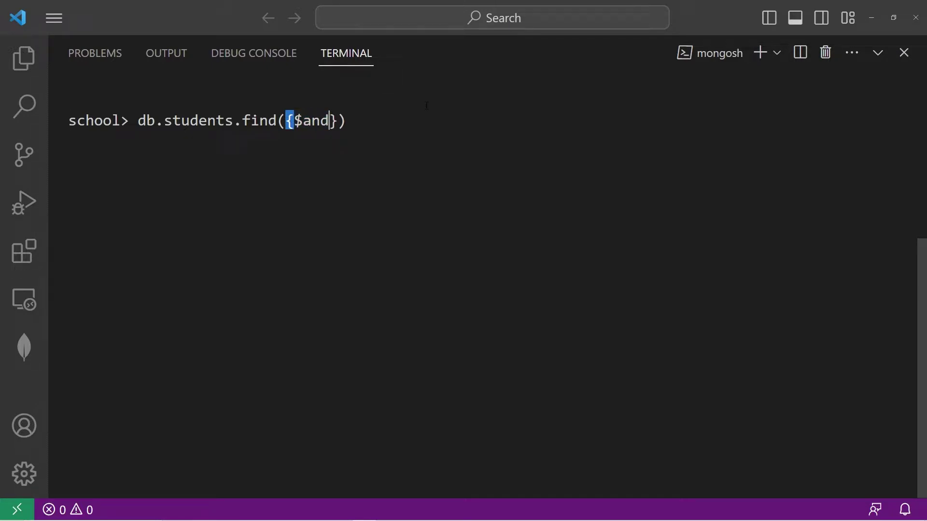
pyautogui.write(':')
pyautogui.write(' []')
pyautogui.press('Left')
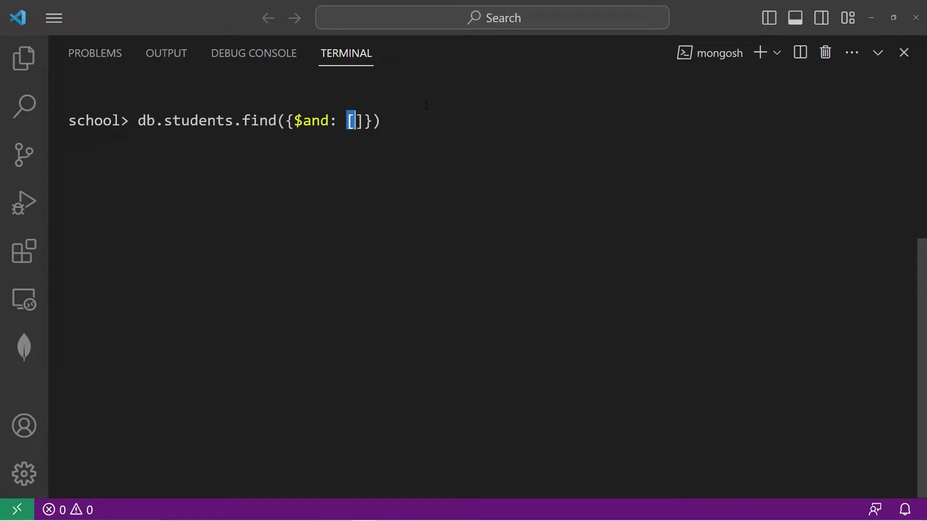
pyautogui.write('{}, {}')
pyautogui.press('Left')
pyautogui.press('Left')
pyautogui.press('Left')
pyautogui.write('f')
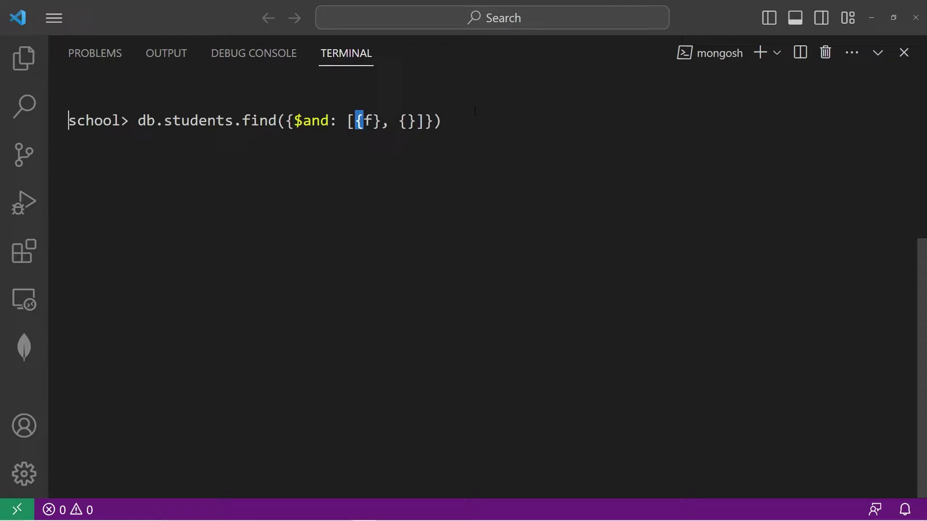
pyautogui.write('ullTime:')
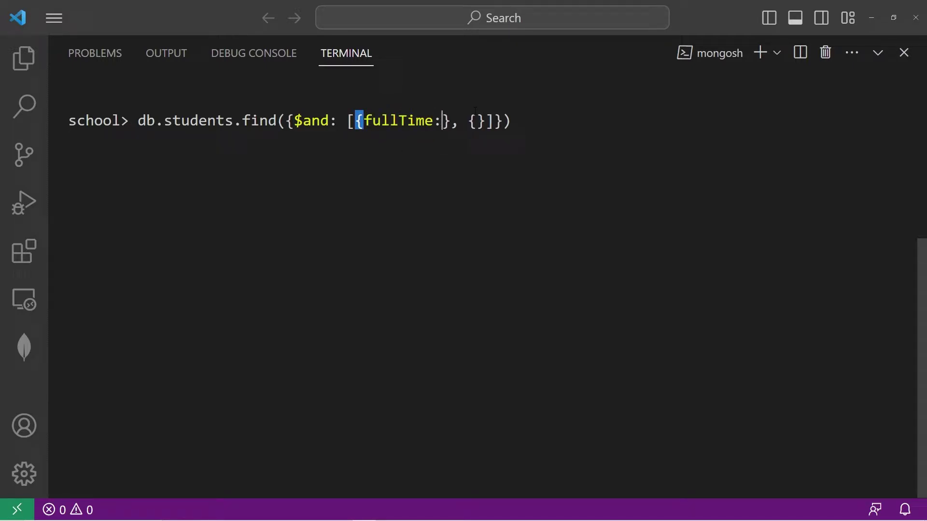
pyautogui.write('true')
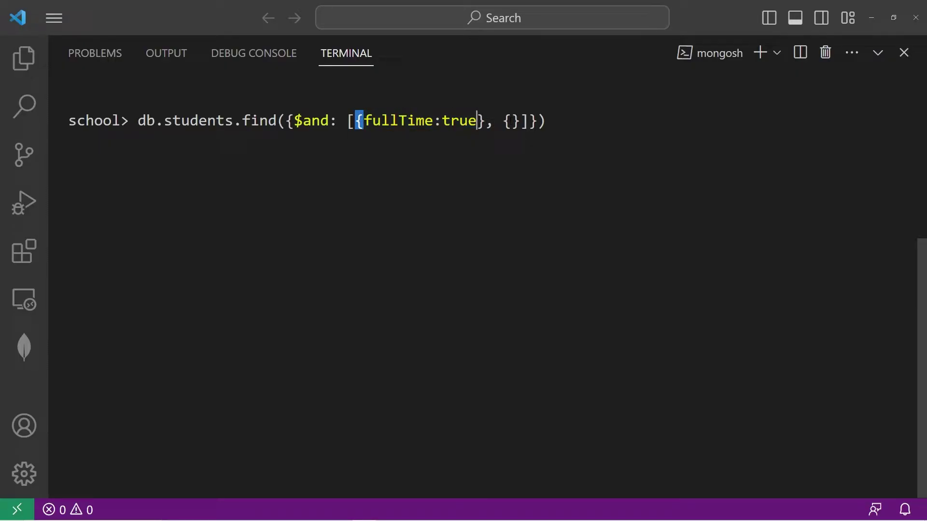
# Enter fullTime:true as the first $and condition and begin age:{$lte:22} in the second.
pyautogui.press('Right')
pyautogui.press('Right')
pyautogui.press('Right')
pyautogui.press('Right')
pyautogui.write('a')
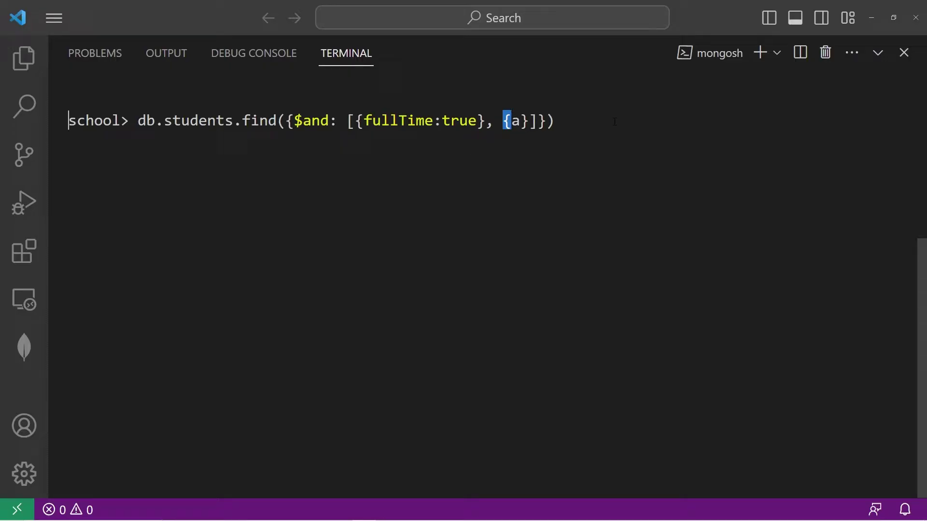
pyautogui.write('ge:')
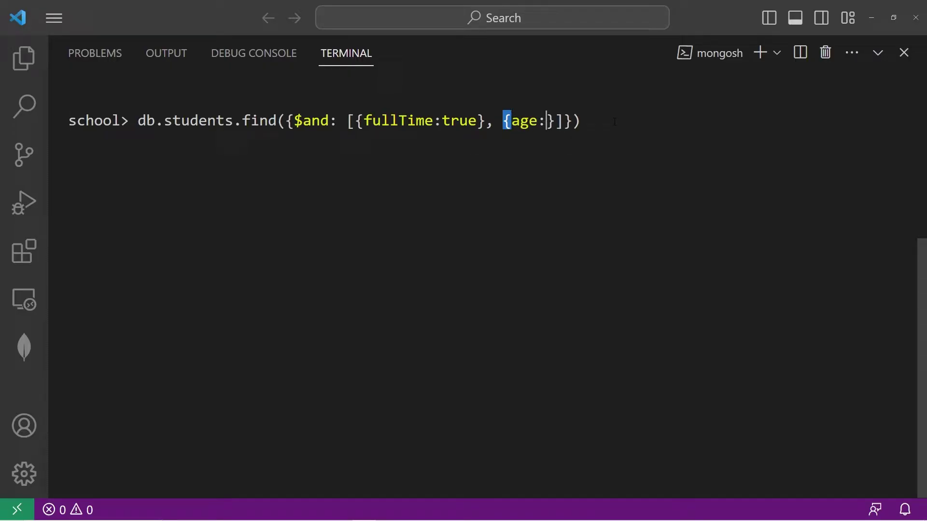
pyautogui.write('{$')
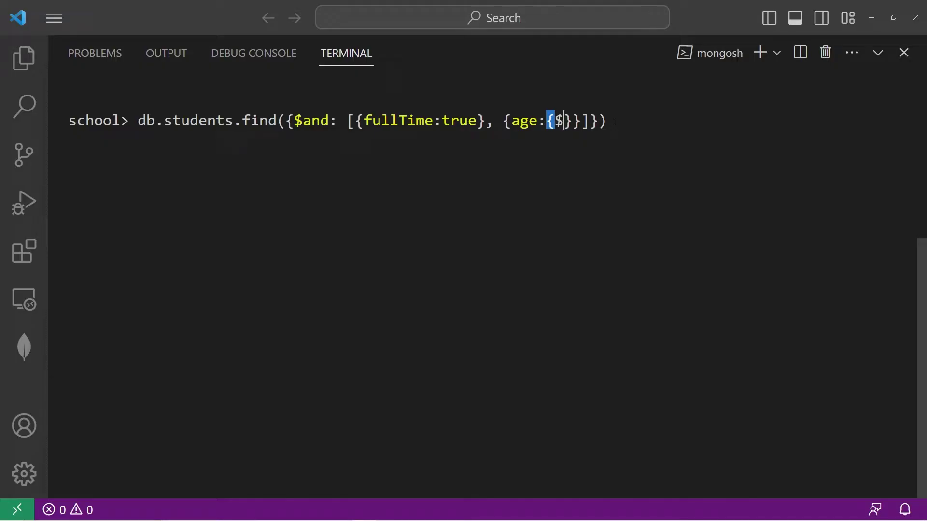
pyautogui.write('lte')
pyautogui.write(':')
pyautogui.write('22')
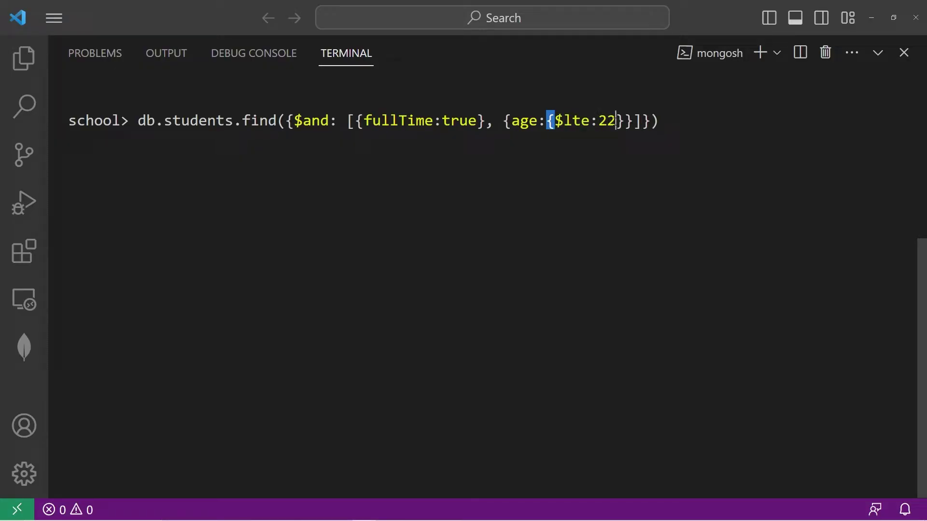
# Run the $and query and highlight Gary's name and fullTime true in the result.
pyautogui.press('Return')
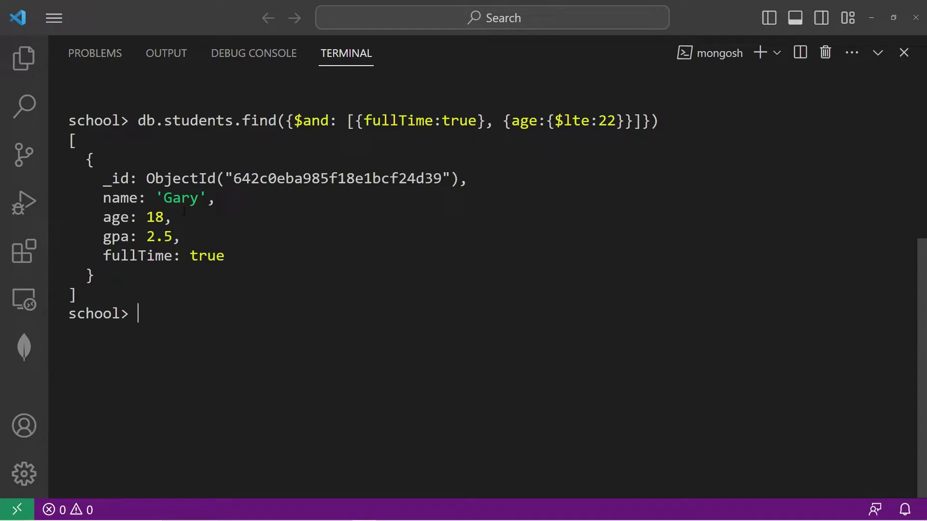
pyautogui.moveTo(155, 197); pyautogui.dragTo(233, 197)
pyautogui.moveTo(156, 218)
pyautogui.mouseDown()
pyautogui.moveTo(164, 218)
pyautogui.moveTo(147, 218)
pyautogui.mouseUp()
pyautogui.moveTo(233, 255)
pyautogui.mouseDown()
pyautogui.moveTo(181, 256)
pyautogui.moveTo(190, 256)
pyautogui.mouseUp()
pyautogui.click(190, 255)
# Highlight the fullTime:true and age $lte 22 conditions in the command.
pyautogui.moveTo(486, 122); pyautogui.dragTo(355, 122)
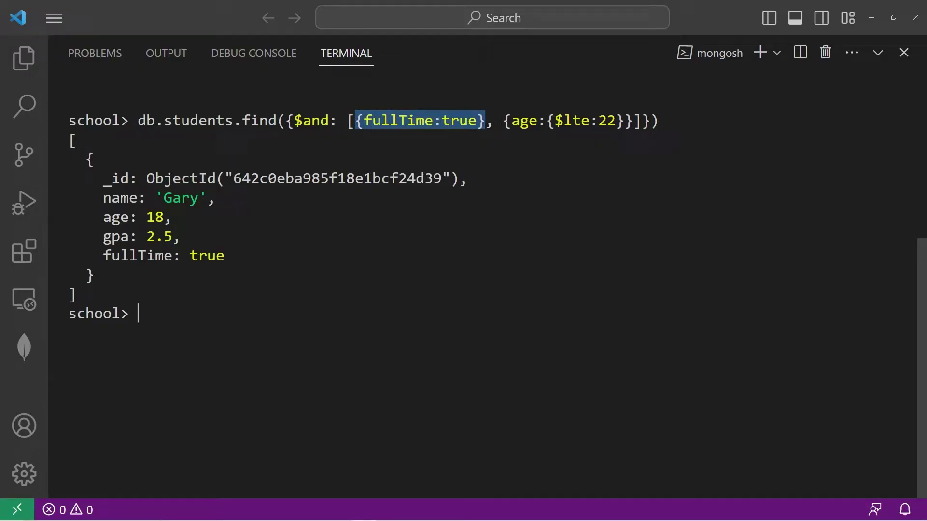
pyautogui.moveTo(503, 122); pyautogui.dragTo(633, 122)
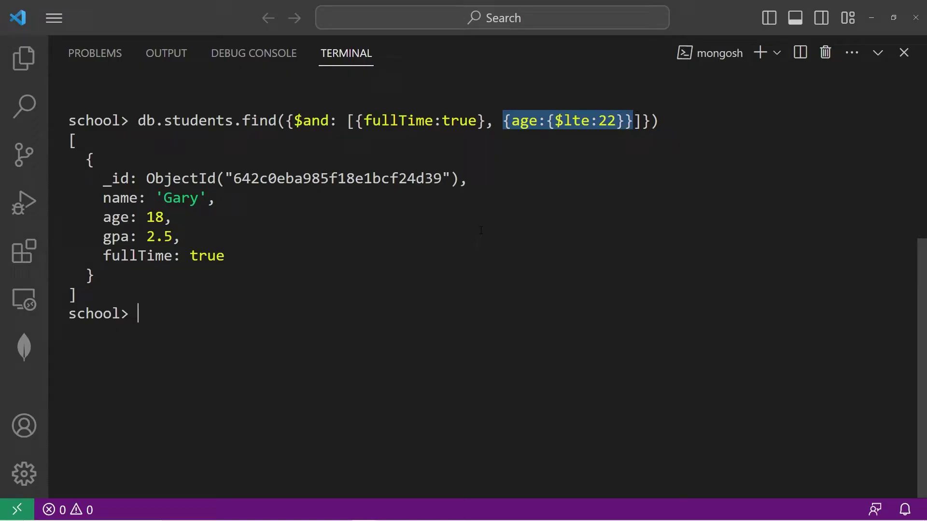
pyautogui.click(481, 231)
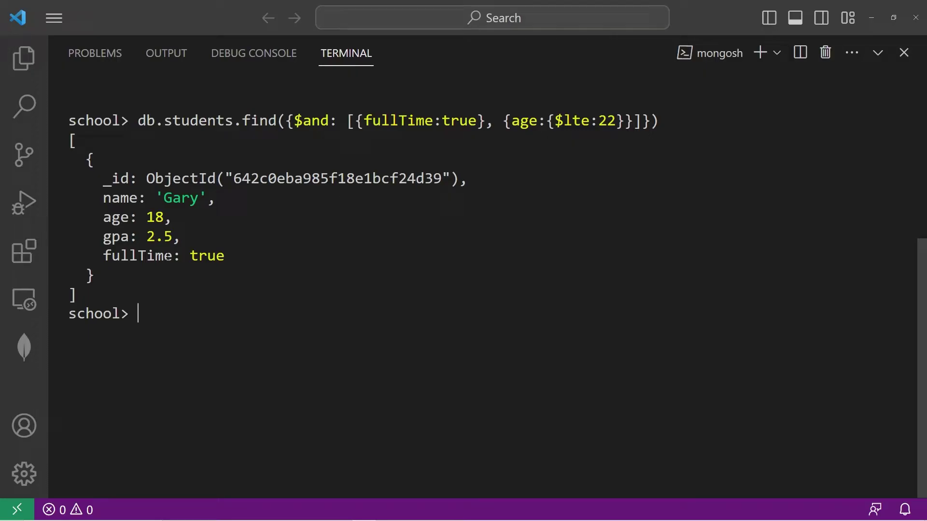
pyautogui.moveTo(355, 122)
pyautogui.mouseDown()
pyautogui.moveTo(642, 122)
pyautogui.moveTo(138, 122)
pyautogui.mouseUp()
pyautogui.click(202, 326)
pyautogui.write('cls')
# Recall the previous find query and replace its $and operator with $or.
pyautogui.press('Return')
pyautogui.press('Up')
pyautogui.press('Left')
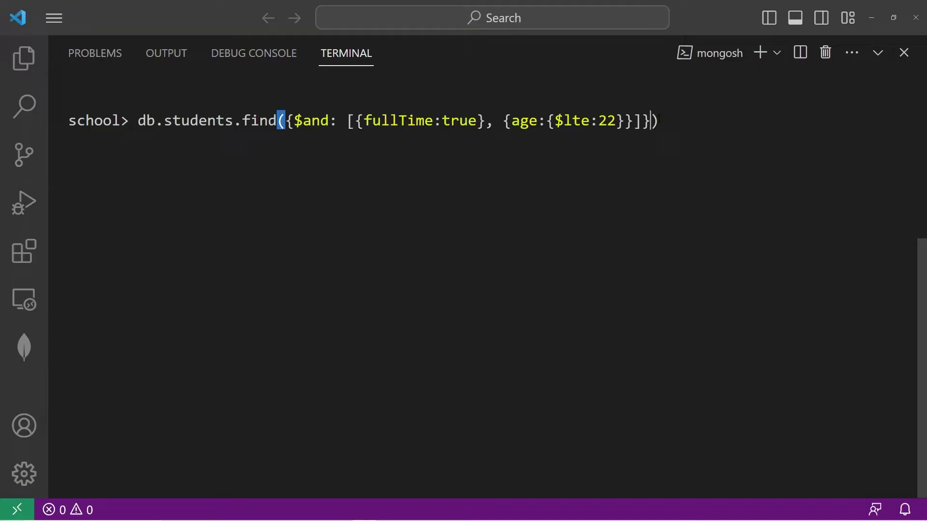
pyautogui.press('Left')
pyautogui.press('Left')
pyautogui.press('Left')
pyautogui.press('Left')
pyautogui.press('Left')
pyautogui.press('Left')
pyautogui.press('Left')
pyautogui.press('Left')
pyautogui.press('Left')
pyautogui.press('Left')
pyautogui.press('Left')
pyautogui.press('Left')
pyautogui.press('BackSpace')
pyautogui.press('BackSpace')
pyautogui.press('BackSpace')
pyautogui.write('or')
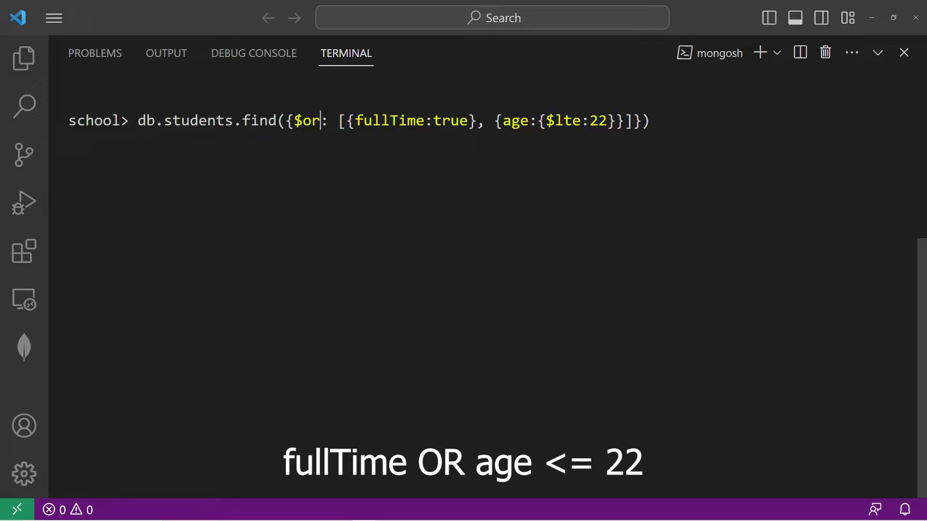
# Run the $or query and highlight Gary's age 18, fullTime true and both conditions.
pyautogui.press('Return')
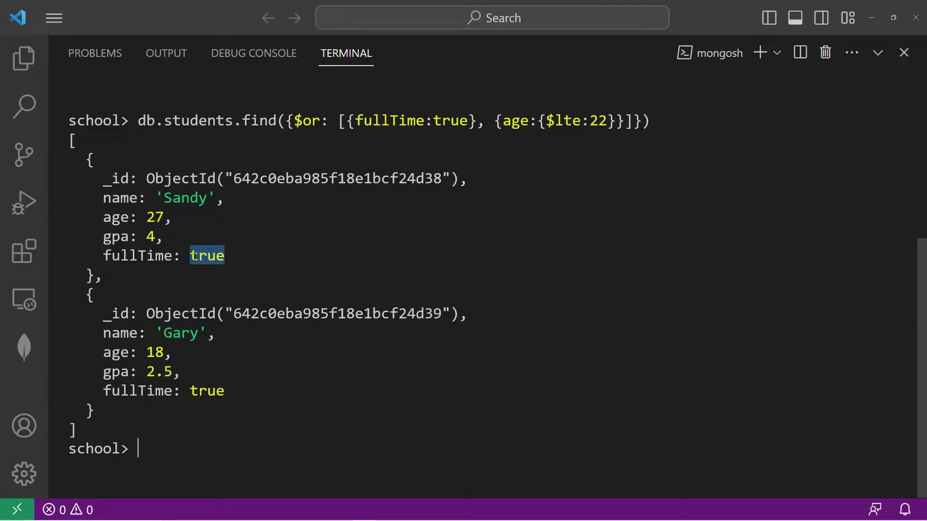
pyautogui.doubleClick(149, 352)
pyautogui.doubleClick(190, 391)
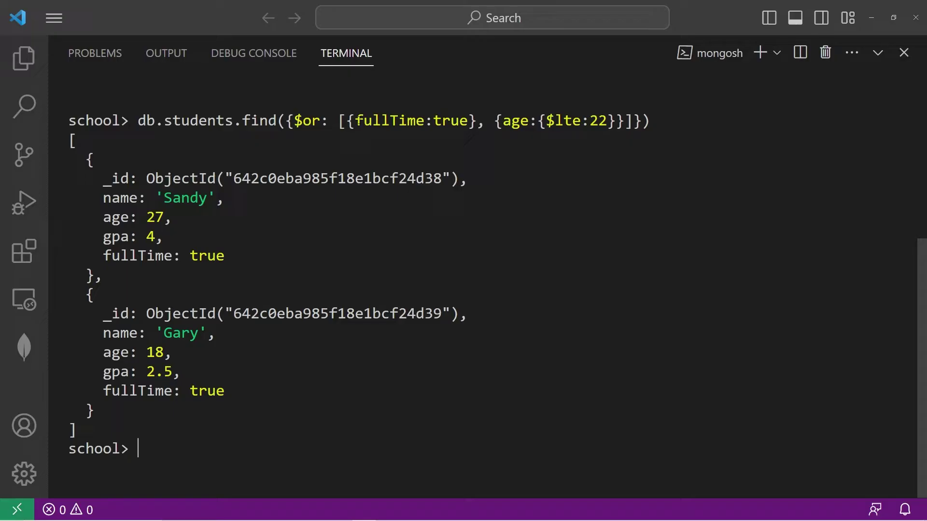
pyautogui.moveTo(478, 121)
pyautogui.mouseDown()
pyautogui.moveTo(346, 121)
pyautogui.moveTo(616, 121)
pyautogui.moveTo(138, 121)
pyautogui.mouseUp()
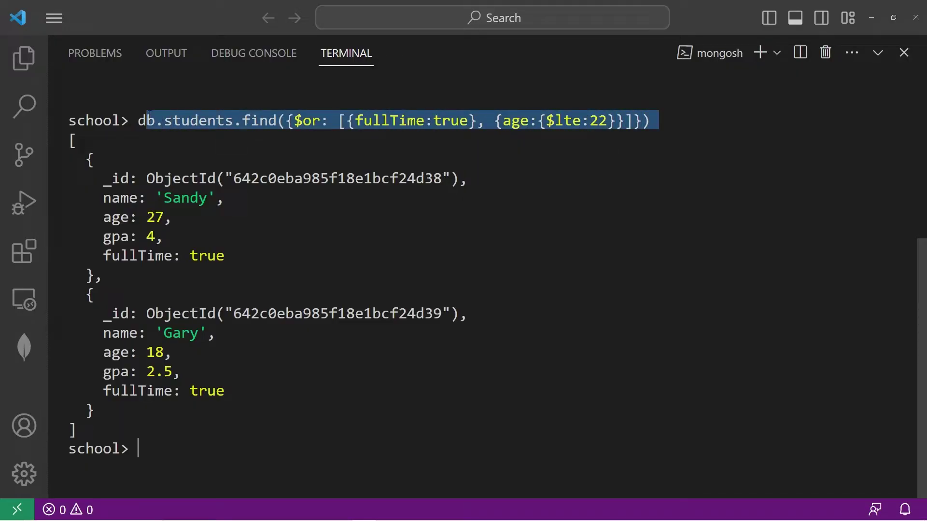
pyautogui.click(192, 453)
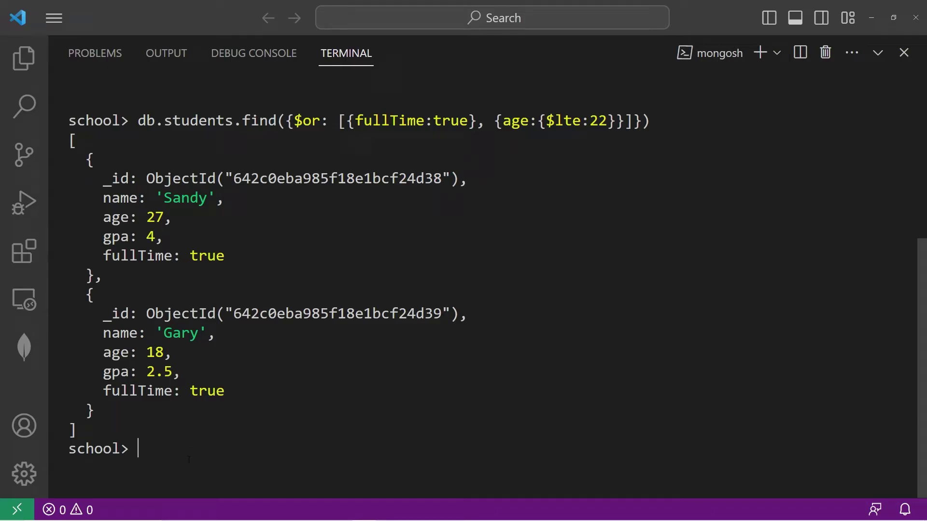
pyautogui.write('cls')
# Recall the $or query at a cleared prompt, change it to $nor, and highlight both conditions.
pyautogui.press('Return')
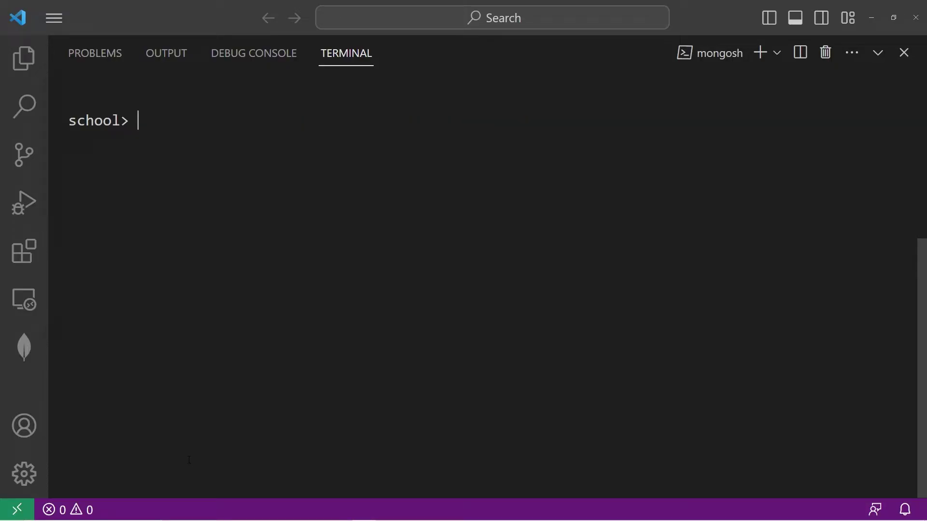
pyautogui.press('Up')
pyautogui.press('Left')
pyautogui.press('Left')
pyautogui.press('Left')
pyautogui.press('Left')
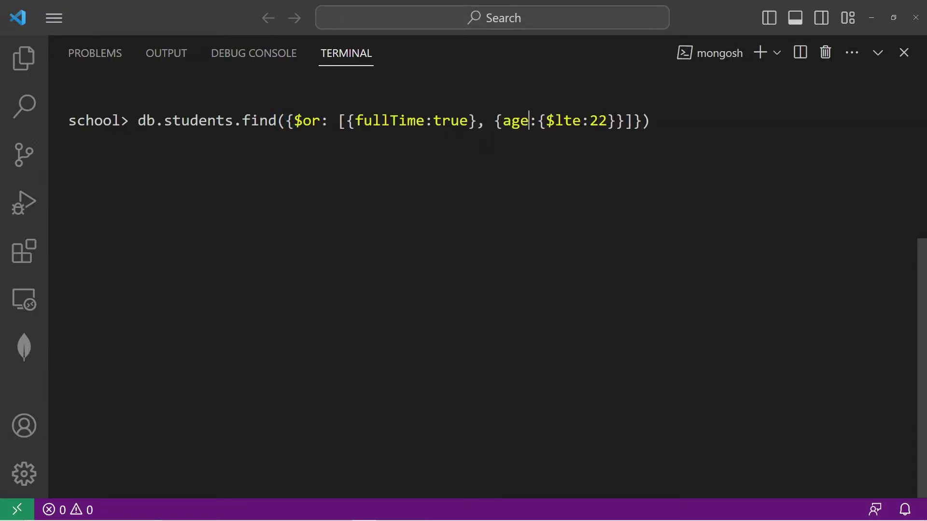
pyautogui.press('Left')
pyautogui.press('Left')
pyautogui.press('Left')
pyautogui.press('Left')
pyautogui.press('Left')
pyautogui.press('Left')
pyautogui.press('Left')
pyautogui.write('n')
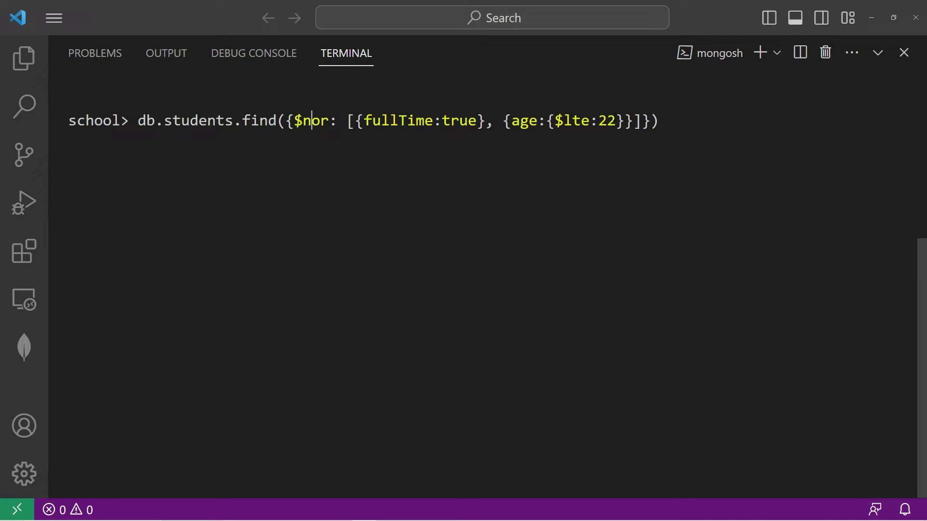
pyautogui.moveTo(489, 121); pyautogui.dragTo(356, 119)
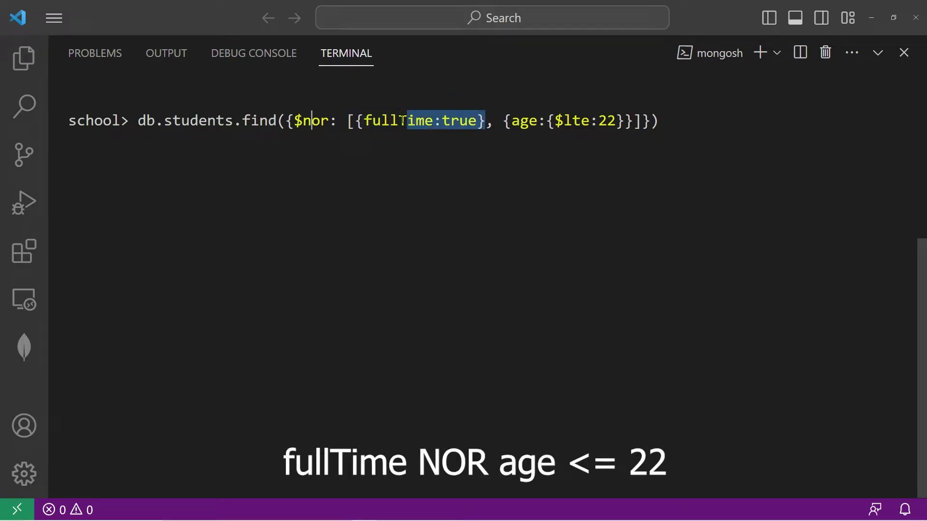
pyautogui.moveTo(503, 120); pyautogui.dragTo(624, 120)
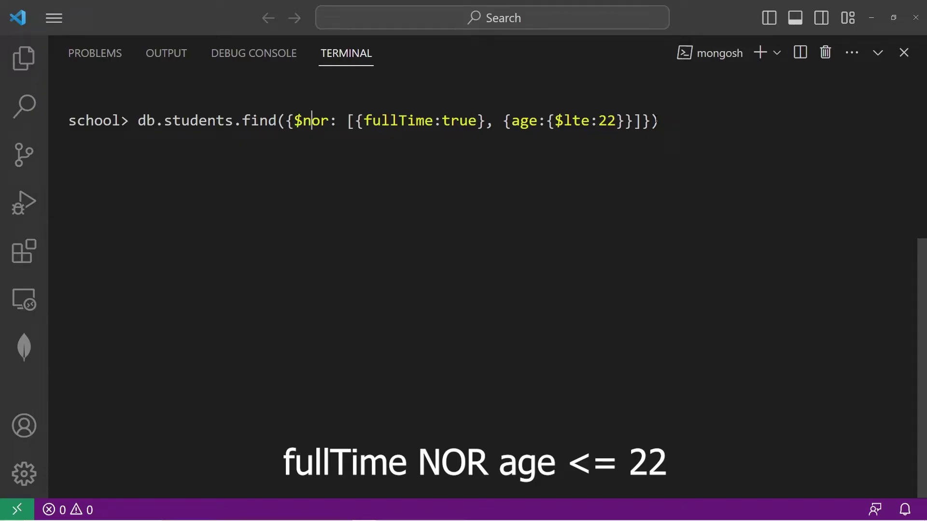
# Run the $nor query and highlight Spongebob's age 30, fullTime false and Patrick's age 38.
pyautogui.press('Return')
pyautogui.scroll(3, 311, 175)
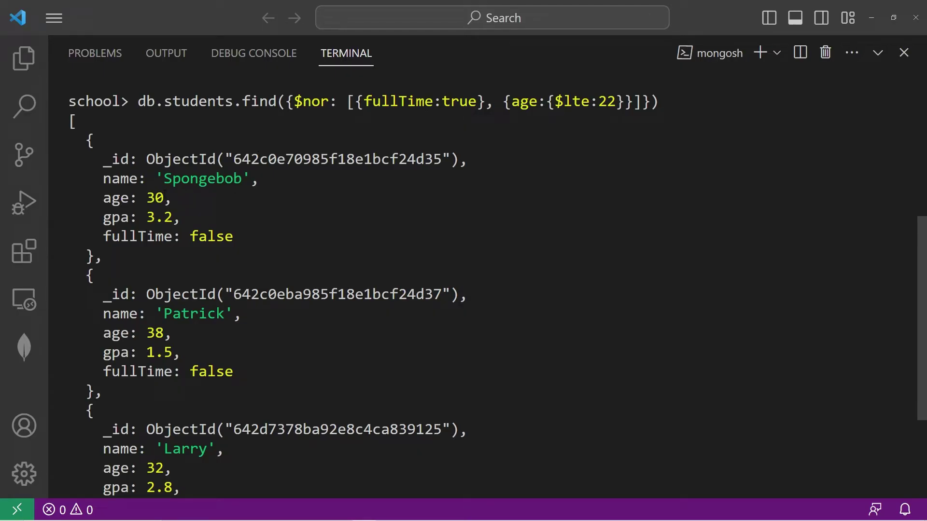
pyautogui.doubleClick(154, 198)
pyautogui.moveTo(243, 236); pyautogui.dragTo(191, 236)
pyautogui.click(175, 337)
pyautogui.doubleClick(154, 333)
pyautogui.moveTo(233, 371); pyautogui.dragTo(147, 371)
pyautogui.scroll(-2, 193, 381)
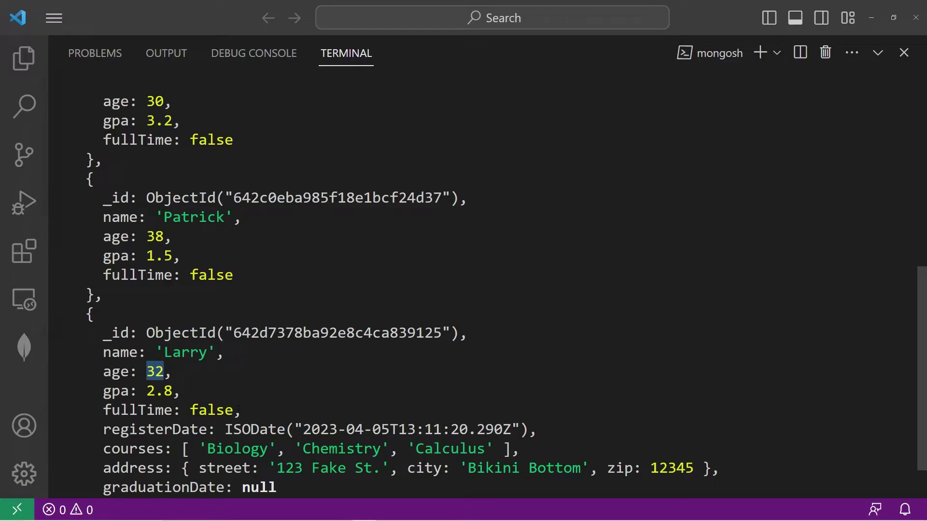
pyautogui.moveTo(233, 410); pyautogui.dragTo(190, 410)
# Highlight the $nor operator and the age at most 22 condition in the query.
pyautogui.click(190, 410)
pyautogui.scroll(2, 190, 410)
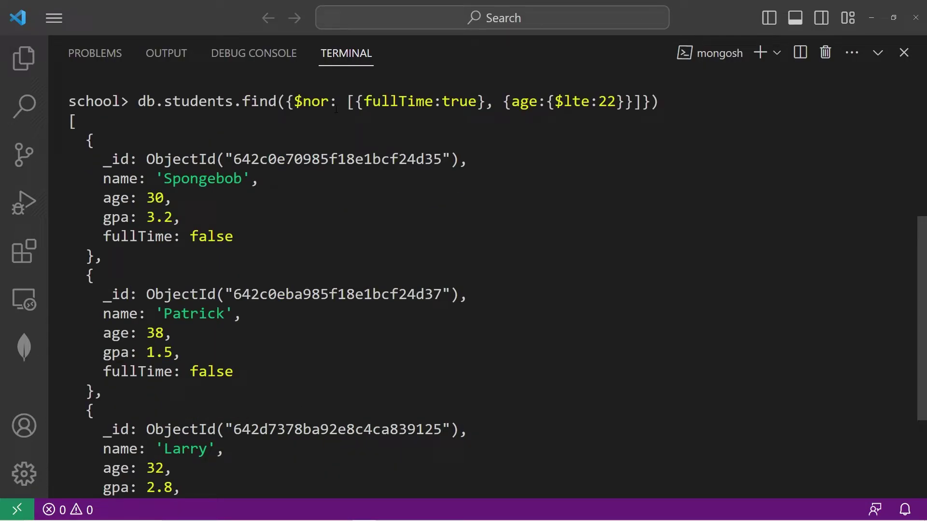
pyautogui.moveTo(329, 101); pyautogui.dragTo(294, 101)
pyautogui.click(294, 101)
pyautogui.moveTo(488, 101)
pyautogui.mouseDown()
pyautogui.moveTo(354, 101)
pyautogui.moveTo(624, 101)
pyautogui.mouseUp()
pyautogui.scroll(-2, 464, 289)
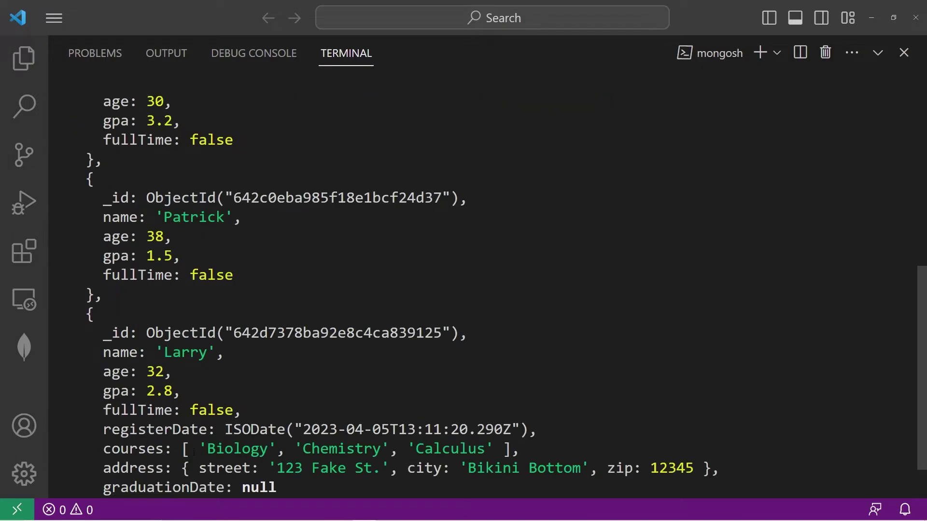
pyautogui.scroll(1, 463, 290)
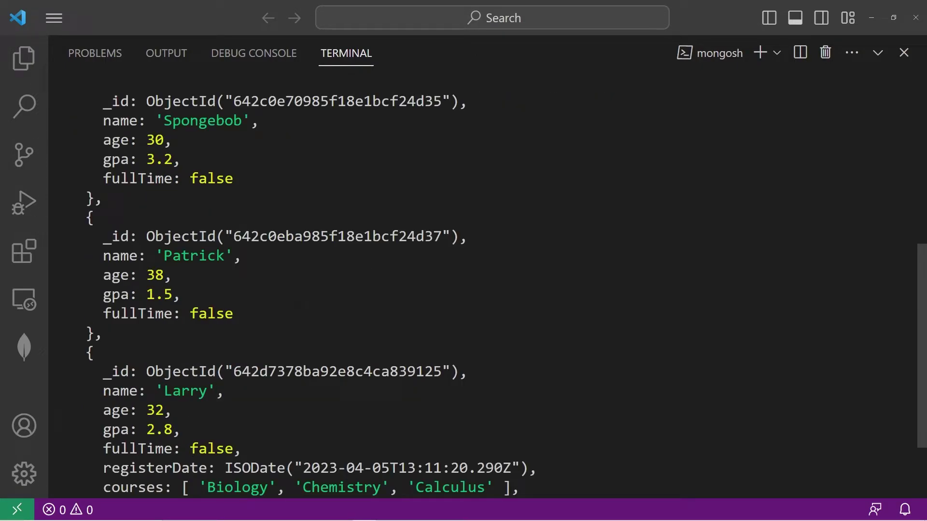
# Clear the terminal and run db.students.find({age:{$lt:30}}).
pyautogui.hotkey('ctrl', 'l')
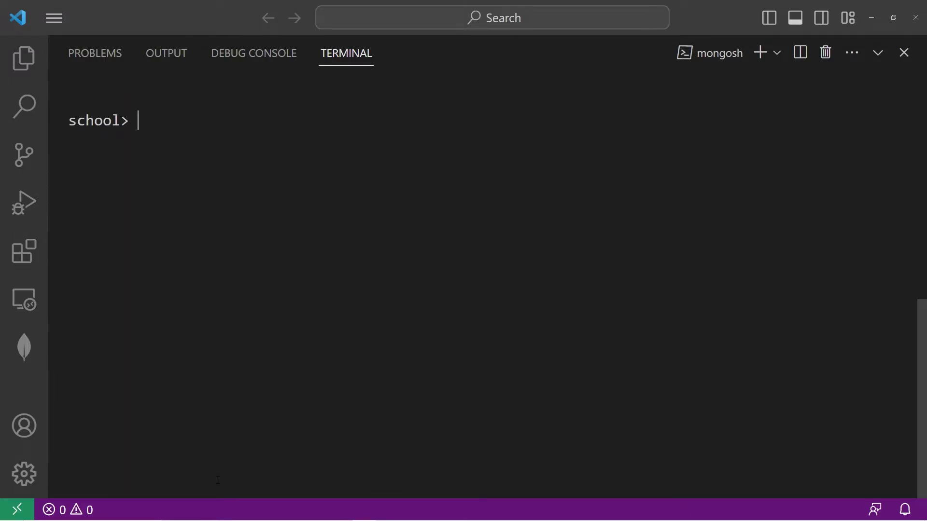
pyautogui.write('d')
pyautogui.write('b.students.')
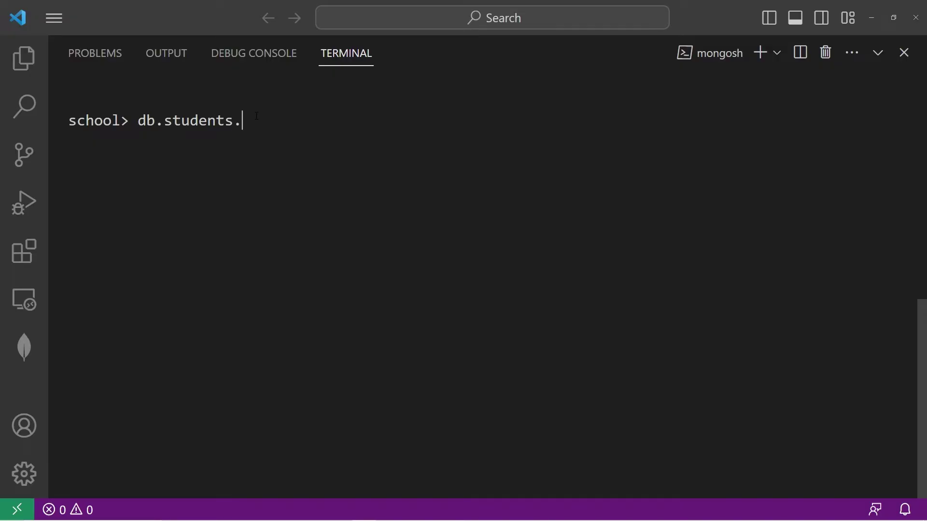
pyautogui.write('find()')
pyautogui.press('Left')
pyautogui.write('{}')
pyautogui.press('Left')
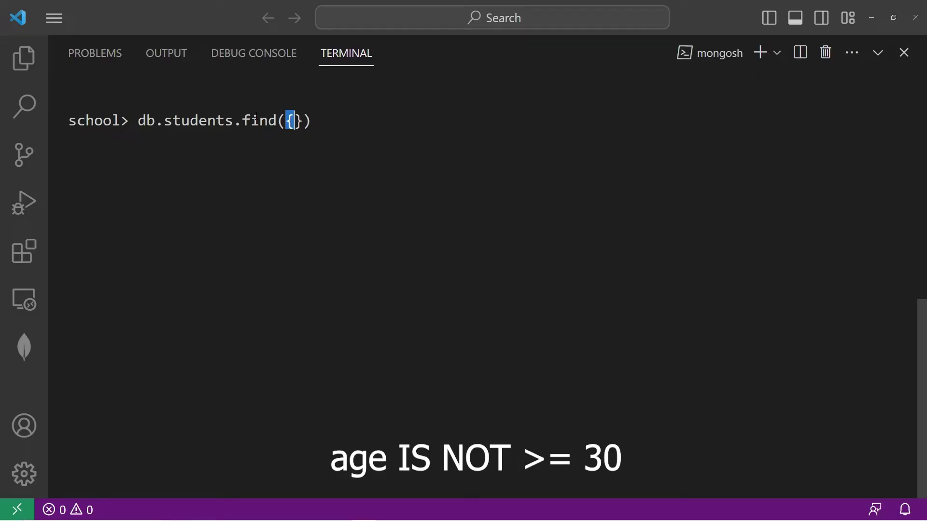
pyautogui.write('age')
pyautogui.write(':')
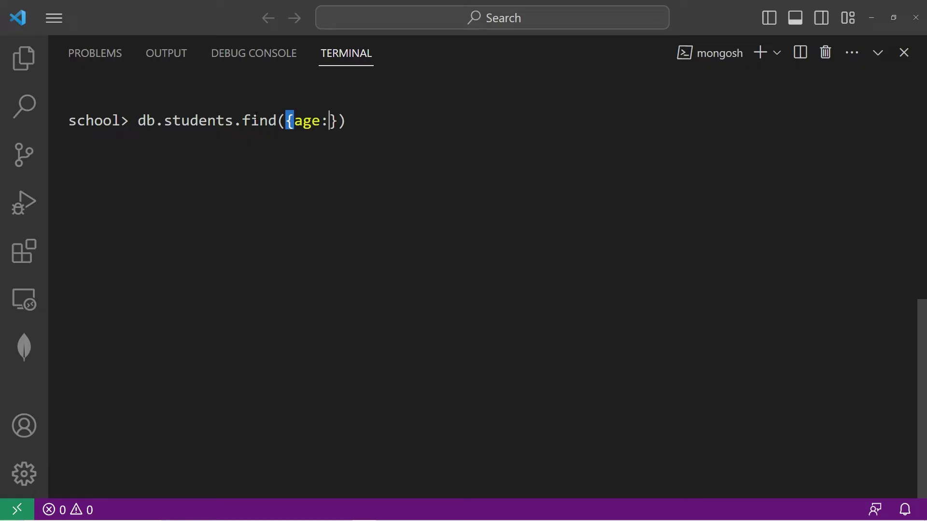
pyautogui.write('{$')
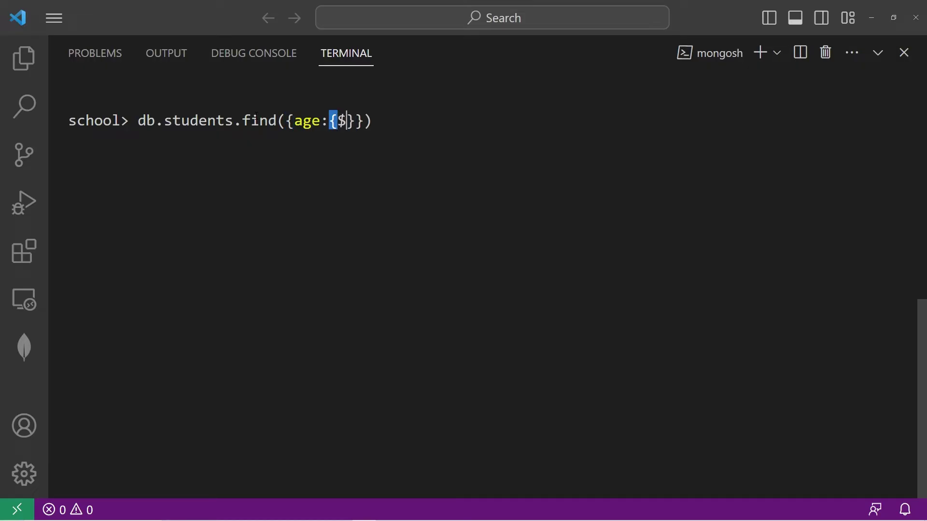
pyautogui.write('lt')
pyautogui.write(':30')
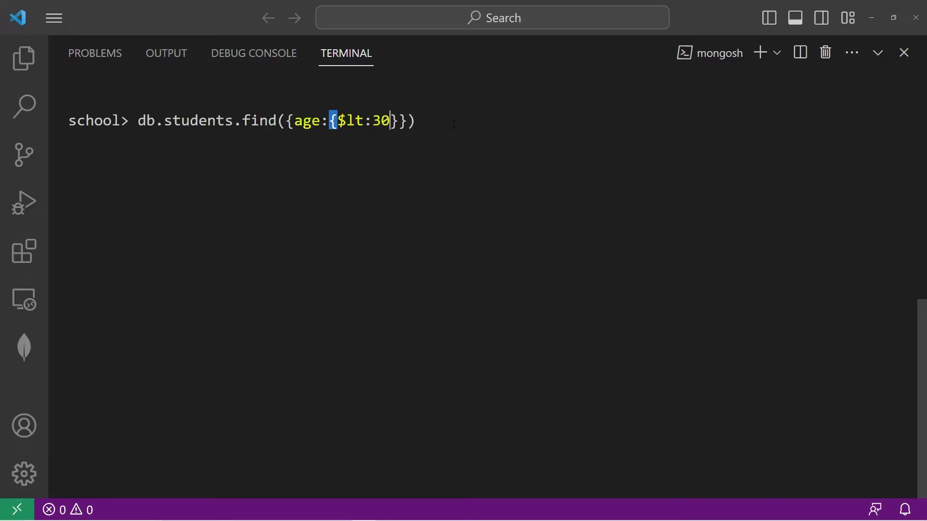
pyautogui.press('Return')
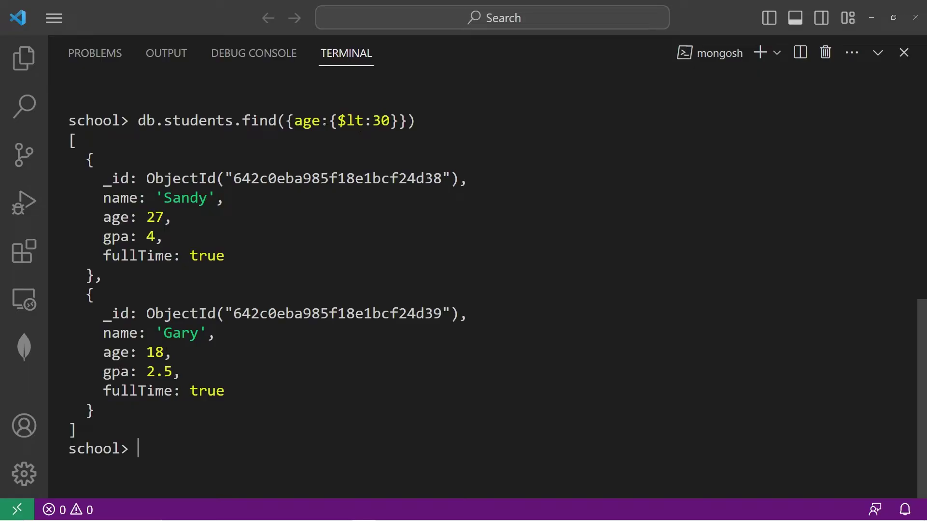
# Highlight Gary's age of 18 in the returned results.
pyautogui.doubleClick(147, 353)
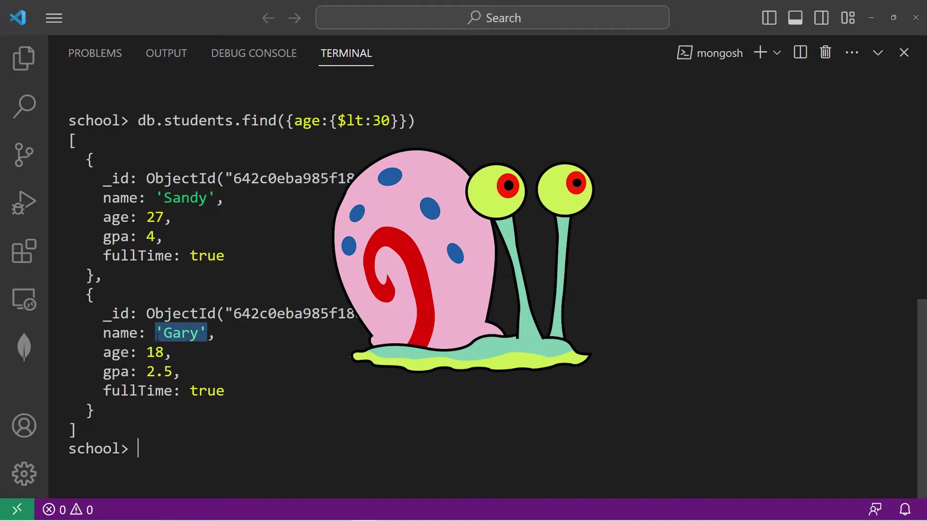
pyautogui.click(168, 352)
pyautogui.doubleClick(148, 353)
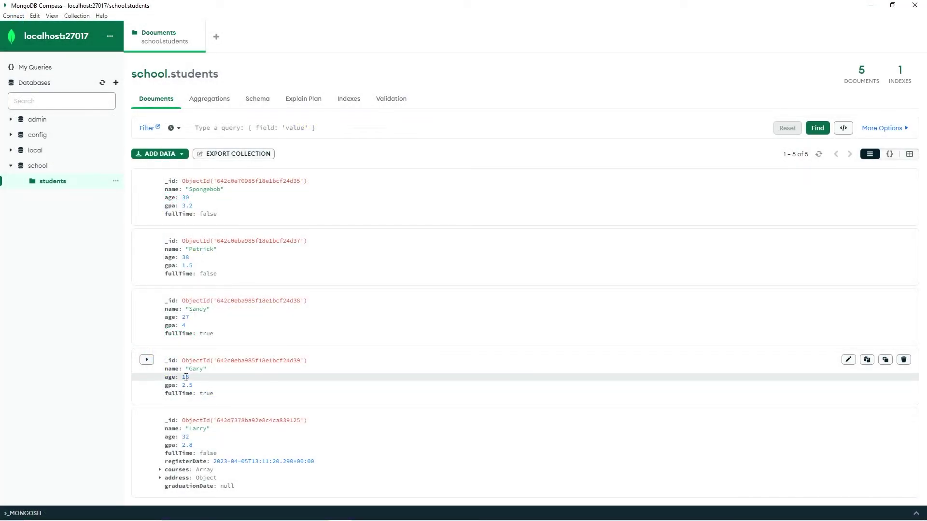
# Change Gary's age type from Int32 to Null and update the document.
pyautogui.doubleClick(185, 377)
pyautogui.click(886, 377)
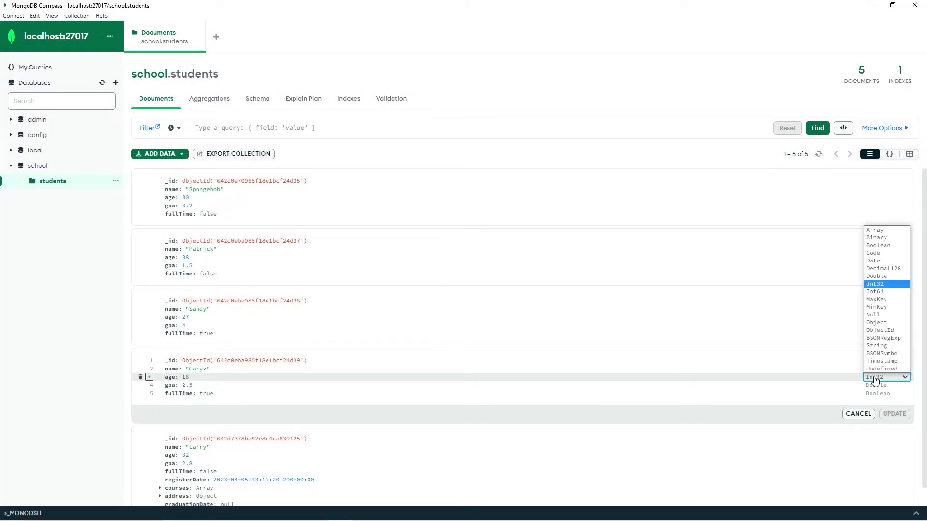
pyautogui.click(883, 319)
pyautogui.write('19')
pyautogui.click(893, 414)
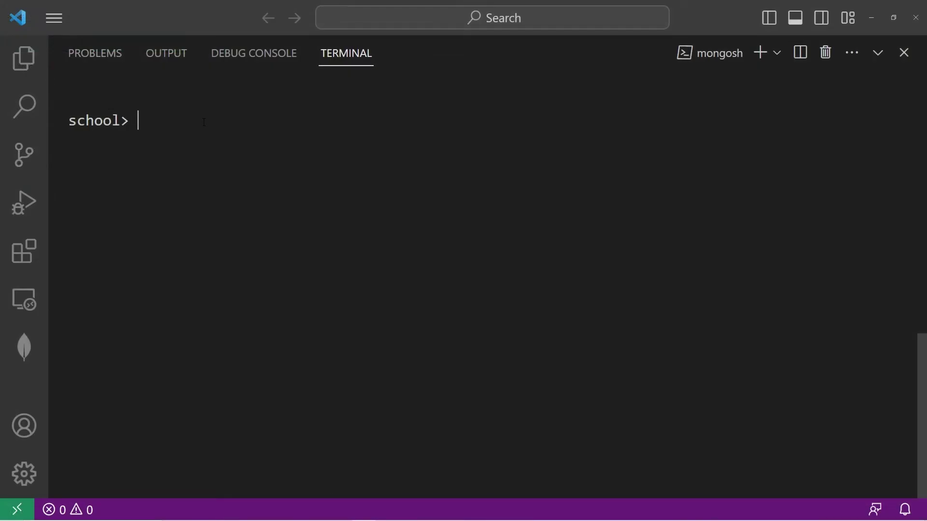
pyautogui.write('db.students.find({age:{$lt:30}})')
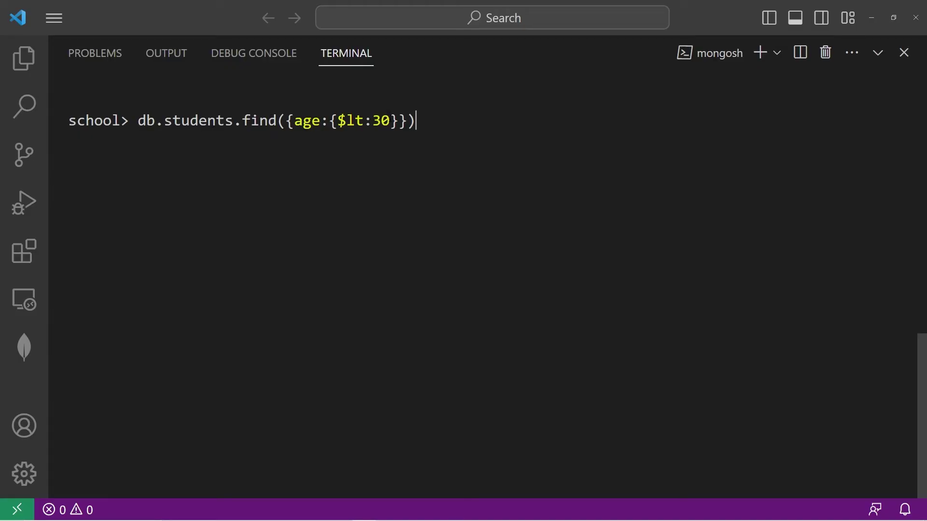
# Rerun the age under 30 query, now returning only Sandy, and clear the terminal.
pyautogui.moveTo(390, 121); pyautogui.dragTo(338, 121)
pyautogui.click(434, 125)
pyautogui.press('Return')
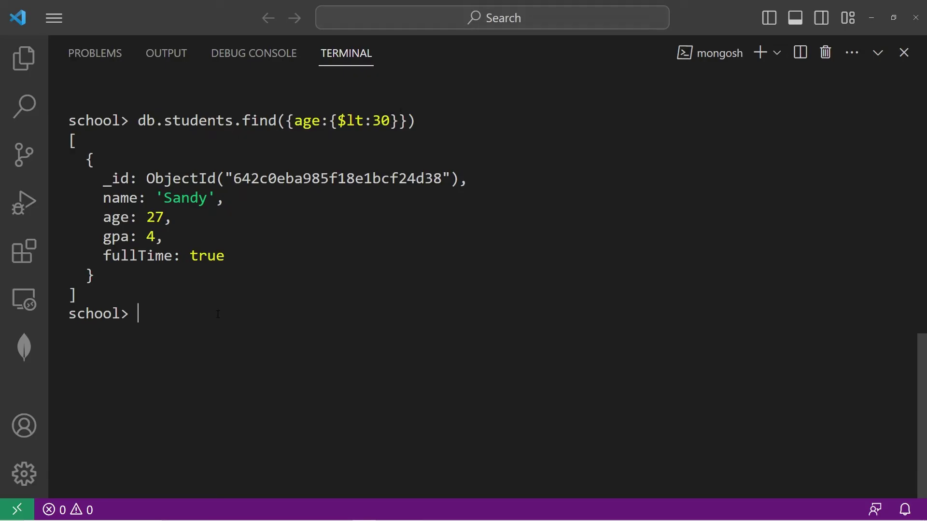
pyautogui.write('cls')
pyautogui.press('Return')
pyautogui.write('db.students.find({age:{$lt:30}})')
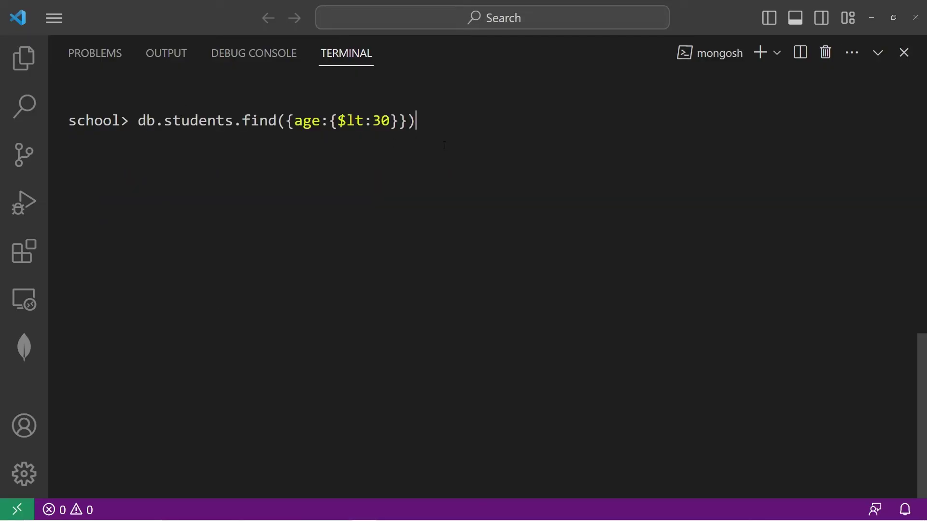
# Wrap the {$lt:30} age condition in a $not operator.
pyautogui.press('Left')
pyautogui.press('Left')
pyautogui.press('Left')
pyautogui.press('Left')
pyautogui.press('Left')
pyautogui.press('Left')
pyautogui.press('Left')
pyautogui.press('Left')
pyautogui.press('Left')
pyautogui.moveTo(329, 121); pyautogui.dragTo(398, 121)
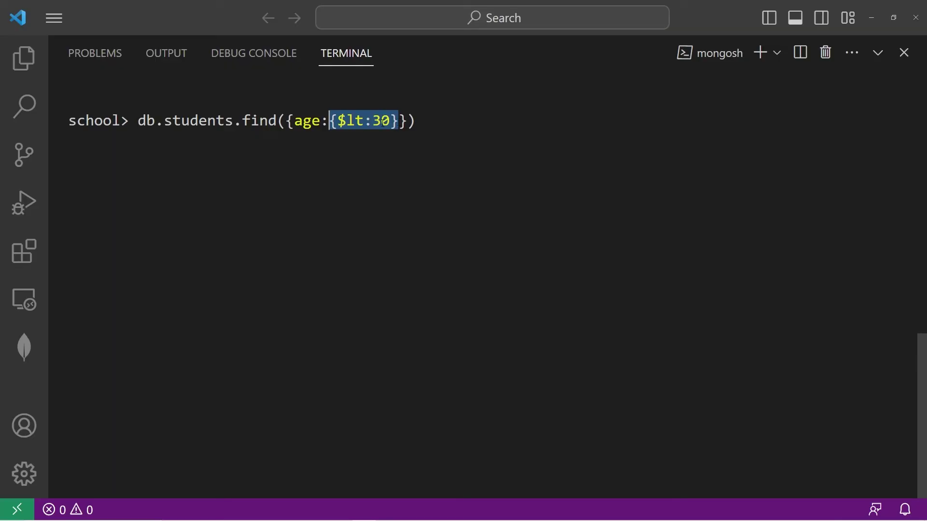
pyautogui.click(329, 120)
pyautogui.write('{')
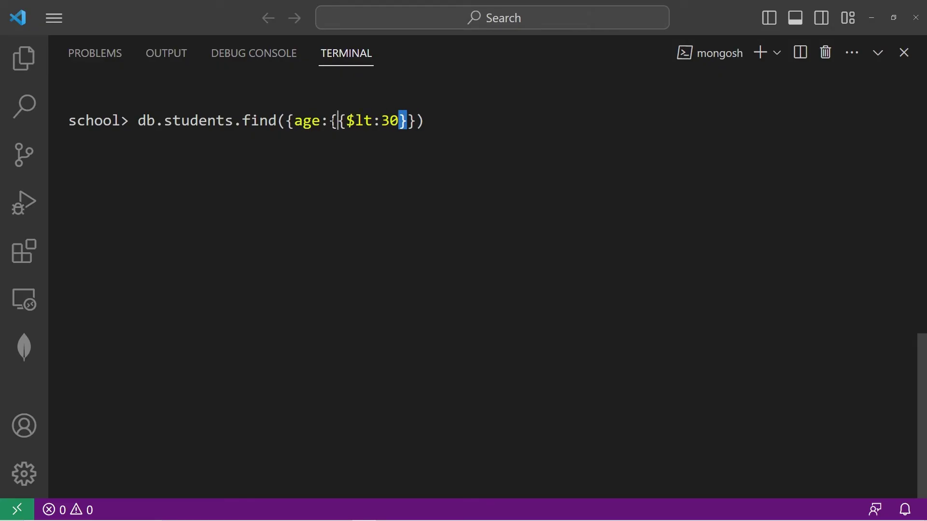
pyautogui.press('Right')
pyautogui.press('Right')
pyautogui.press('Right')
pyautogui.press('Right')
pyautogui.press('Right')
pyautogui.press('Right')
pyautogui.write('}')
# Change $lt to $gte inside $not and run the query, returning Sandy and Gary.
pyautogui.press('Left')
pyautogui.press('Left')
pyautogui.press('Left')
pyautogui.write('$not')
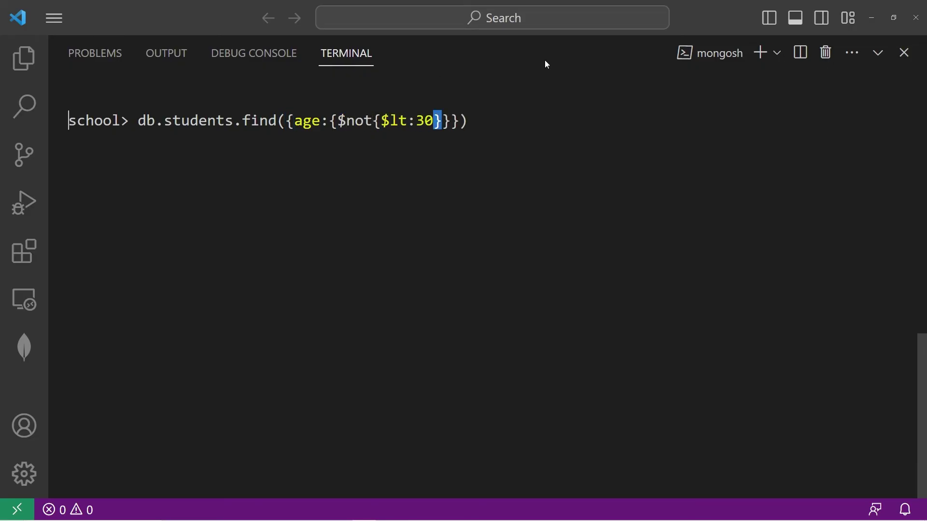
pyautogui.write(':')
pyautogui.press('Right')
pyautogui.press('Right')
pyautogui.press('Right')
pyautogui.press('Right')
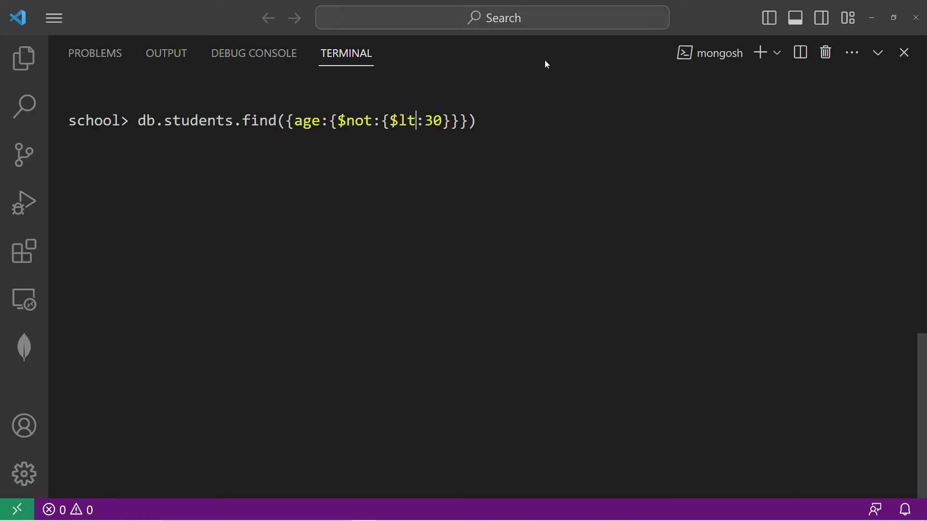
pyautogui.press('BackSpace')
pyautogui.press('BackSpace')
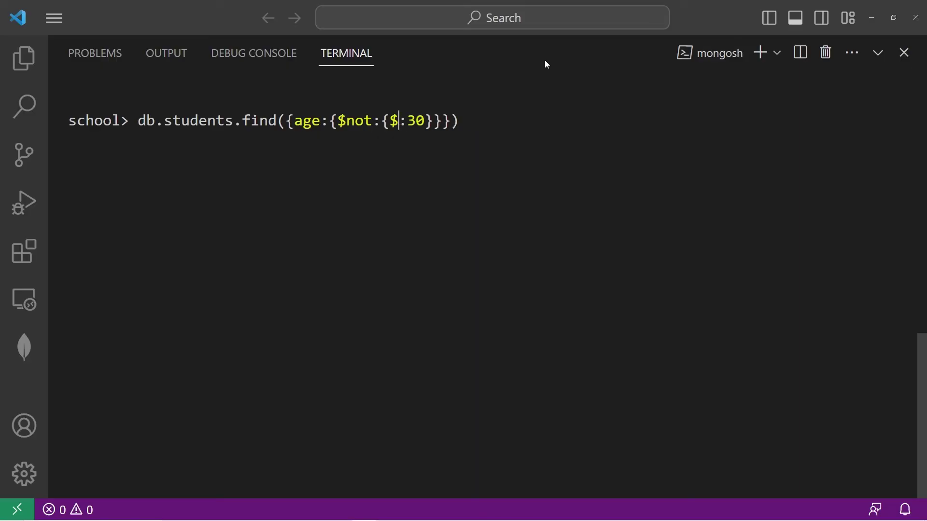
pyautogui.write('gte')
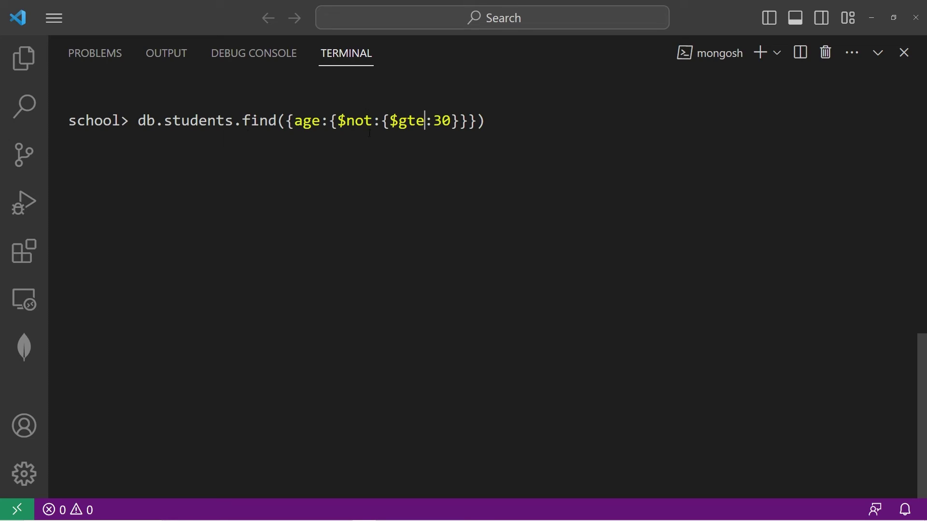
pyautogui.moveTo(372, 120); pyautogui.dragTo(338, 120)
pyautogui.click(425, 121)
pyautogui.press('Return')
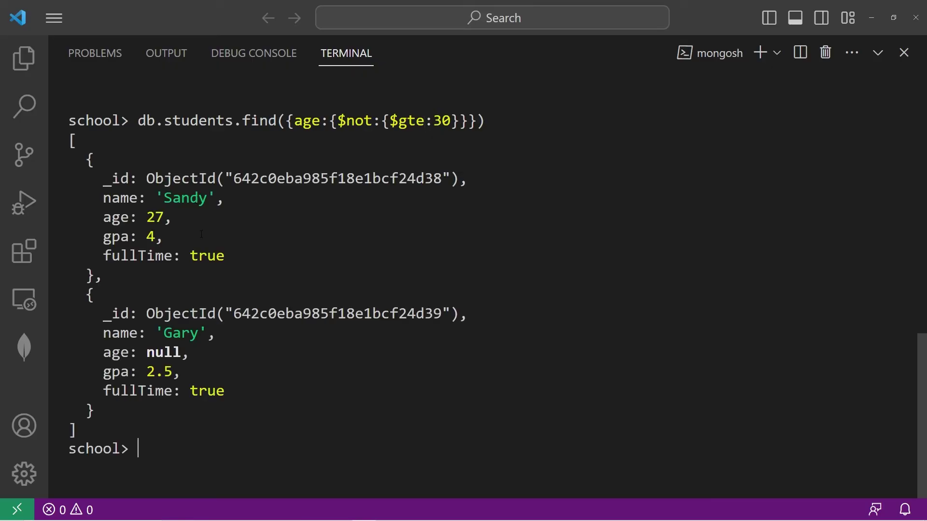
# Highlight Gary's null age in the results and the $gte operator in the query.
pyautogui.moveTo(186, 352); pyautogui.dragTo(152, 355)
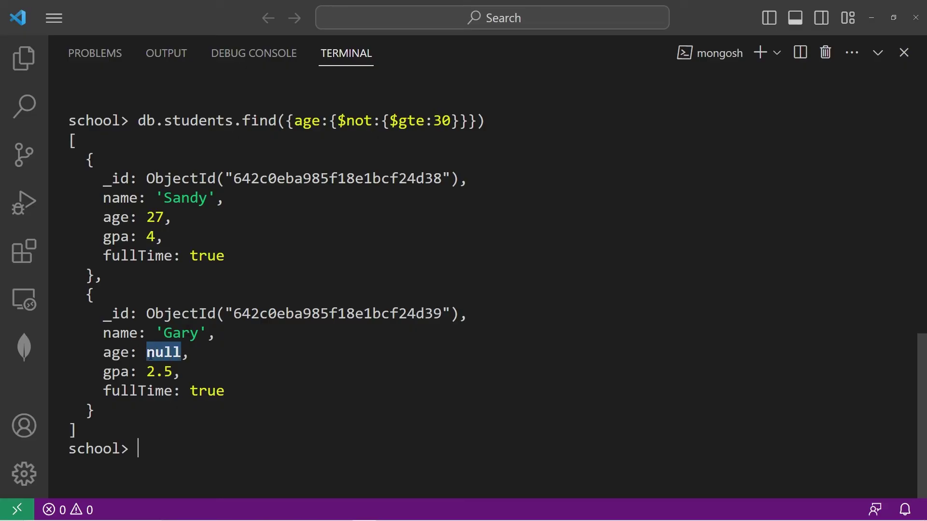
pyautogui.click(421, 103)
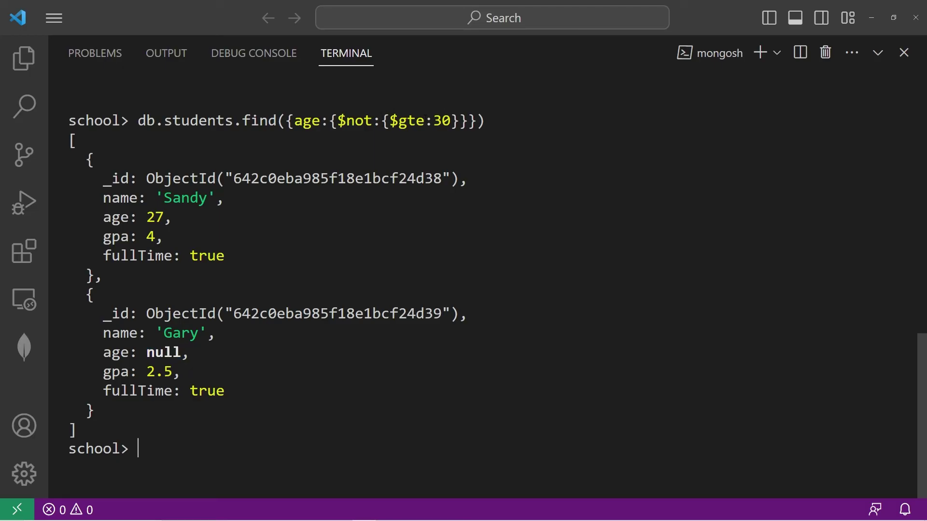
pyautogui.moveTo(423, 122); pyautogui.dragTo(399, 122)
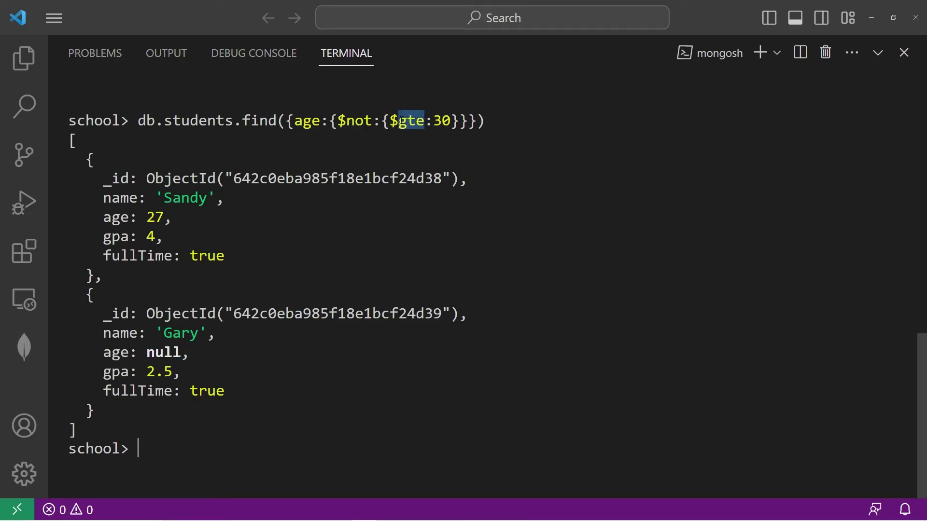
pyautogui.click(348, 127)
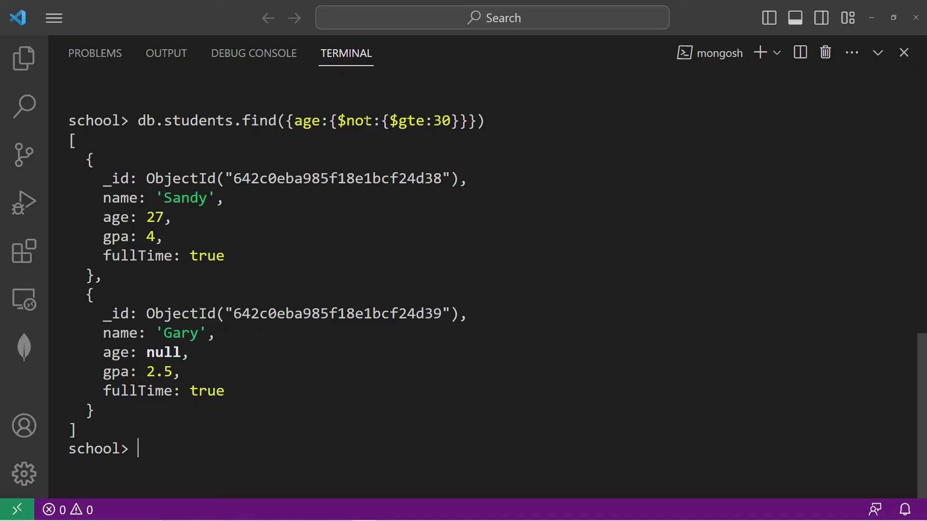
# Highlight the $not operator in the query several times, then return to the prompt.
pyautogui.moveTo(338, 121); pyautogui.dragTo(373, 121)
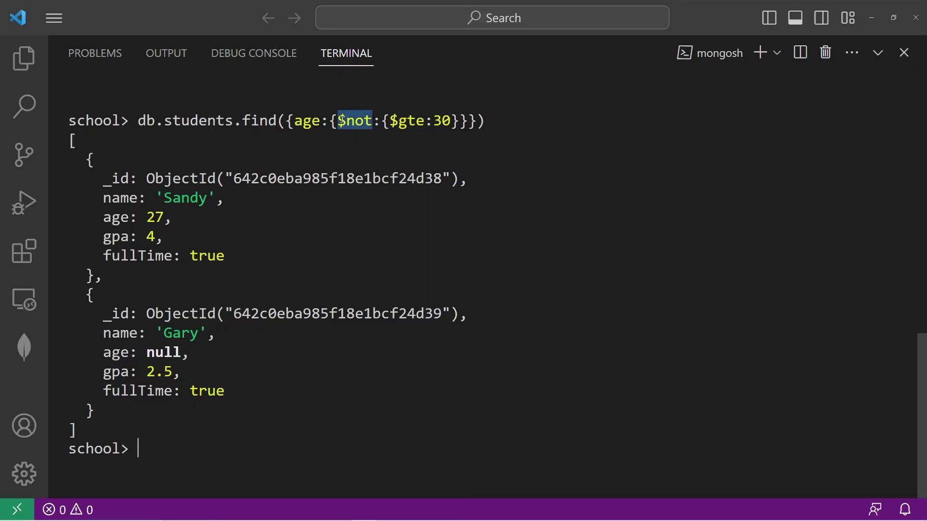
pyautogui.click(168, 352)
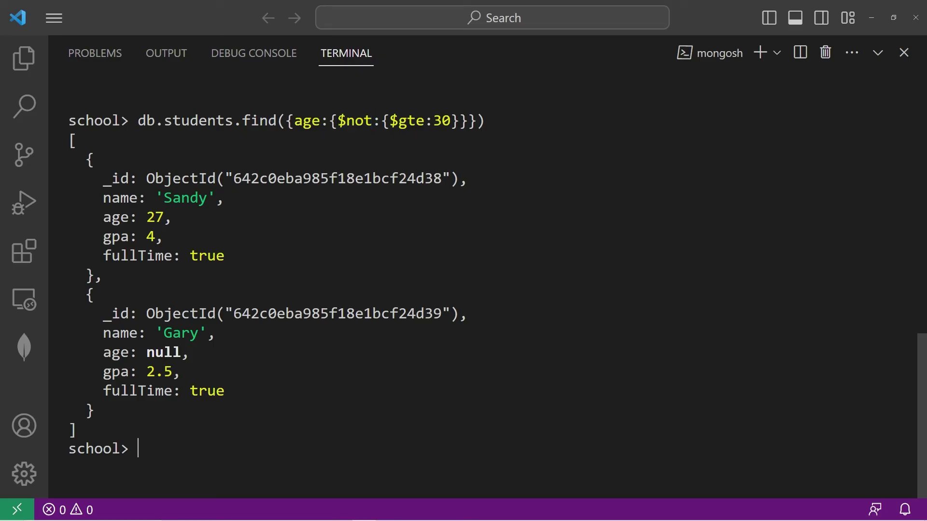
pyautogui.moveTo(338, 121); pyautogui.dragTo(451, 120)
pyautogui.press('Escape')
pyautogui.moveTo(374, 120); pyautogui.dragTo(337, 121)
pyautogui.click(500, 131)
pyautogui.write('cls')
pyautogui.press('Return')
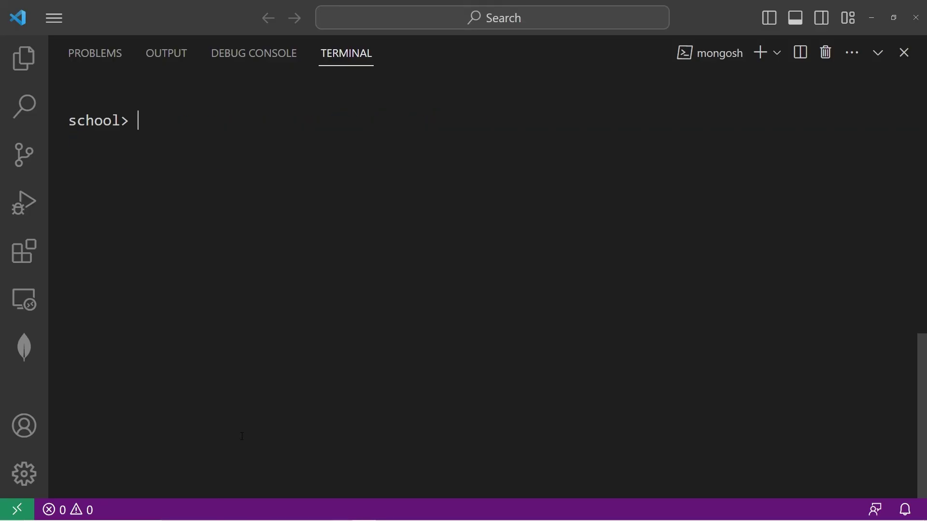